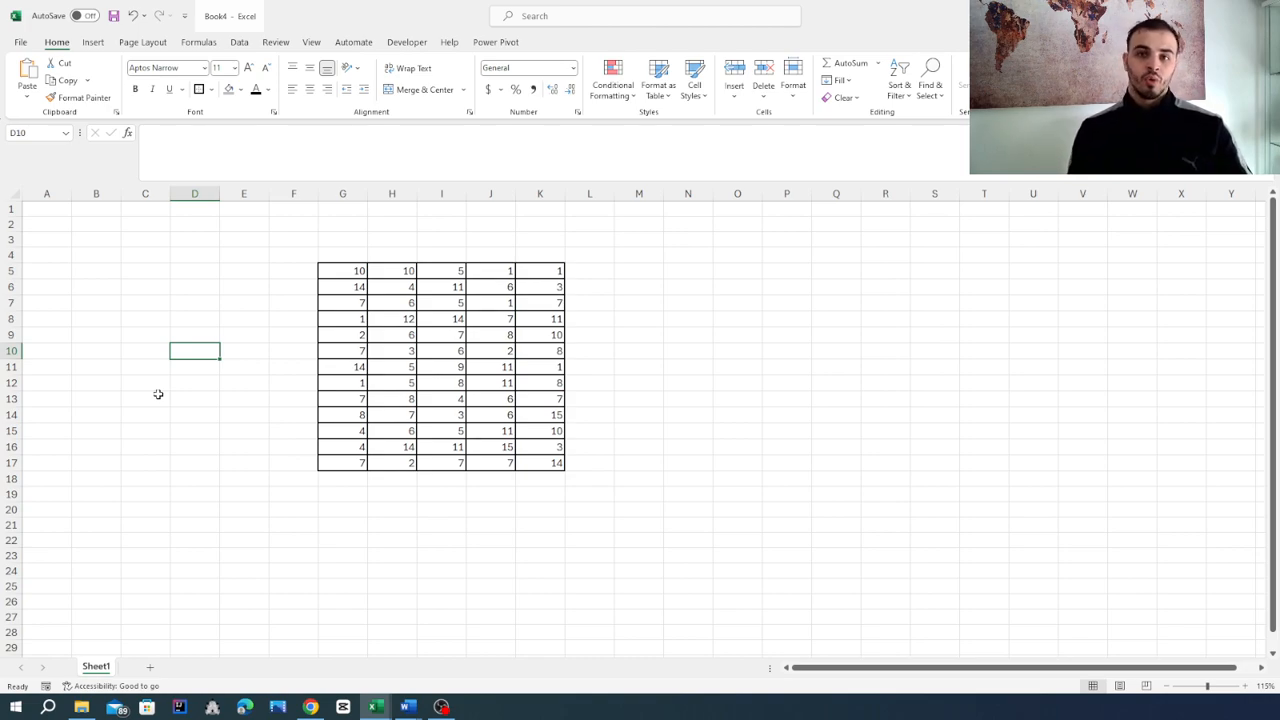
Zoom in and enter in C8 a SUMIF formula summing values in G5:K17 greater than 10: =sumif(G5:K17,">10").
scroll(150, 352, "up", 1, "ctrl")
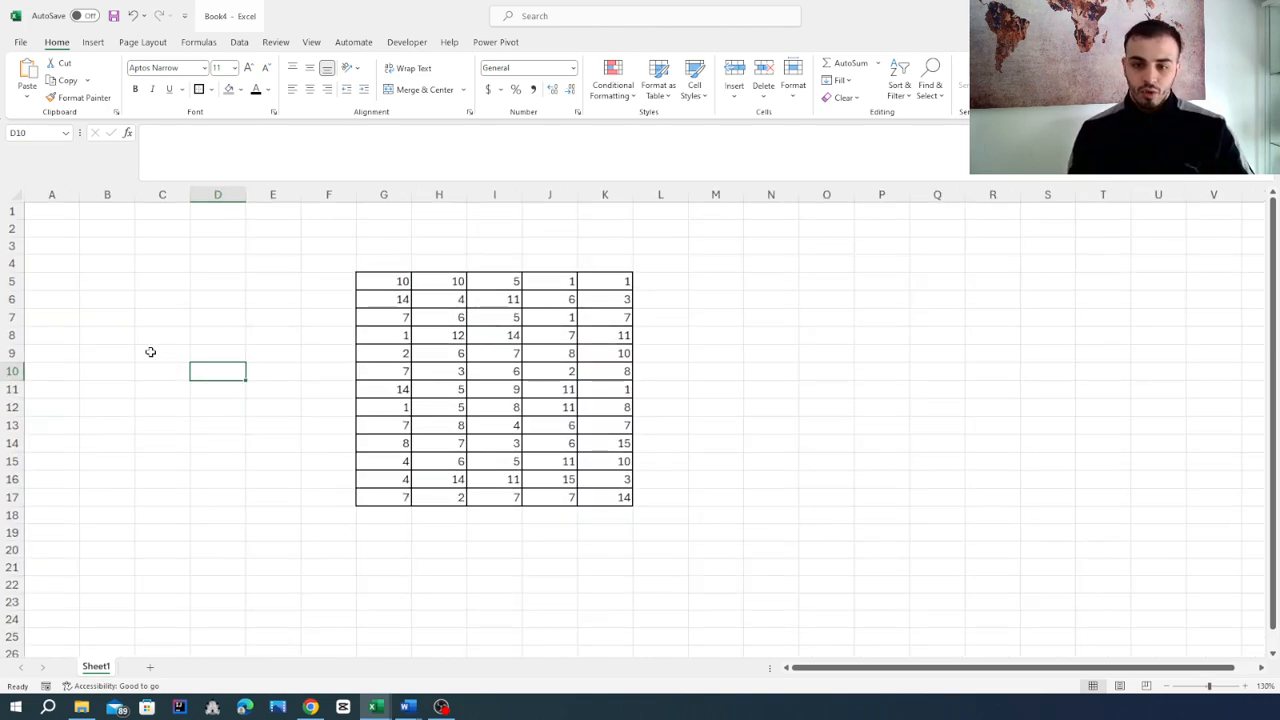
scroll(150, 352, "up", 1, "ctrl")
left_click(184, 346)
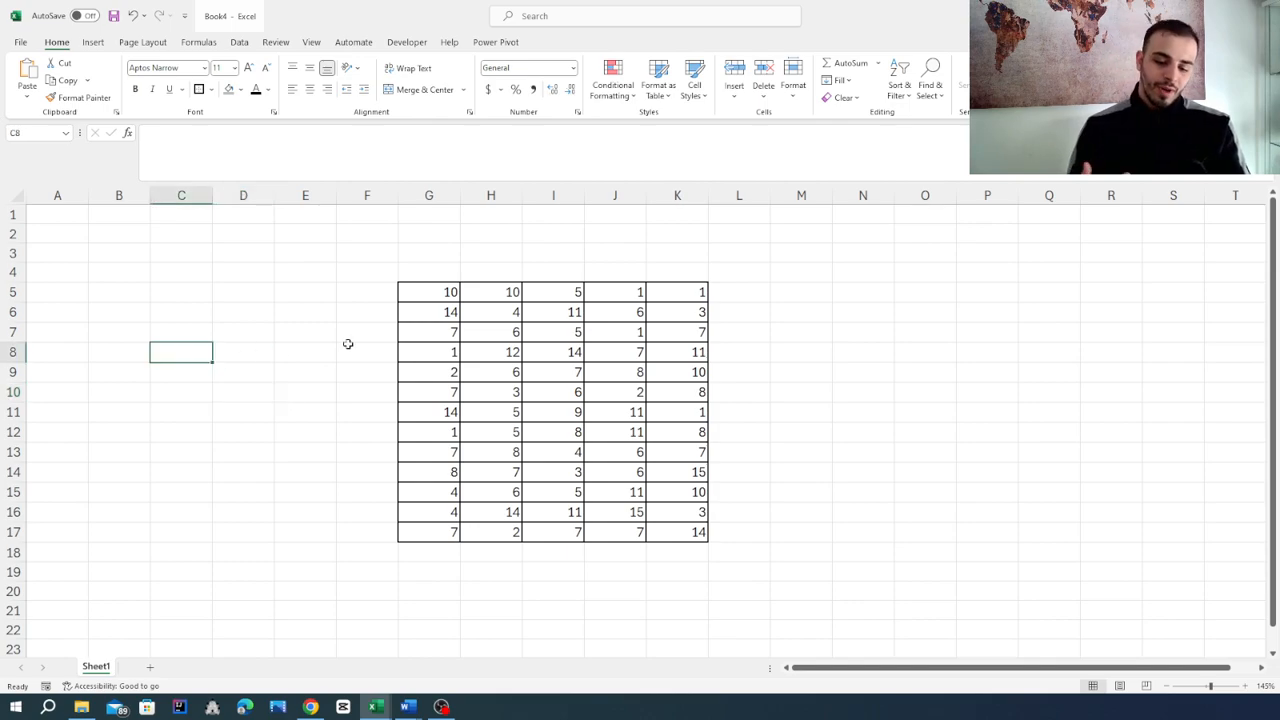
type("=")
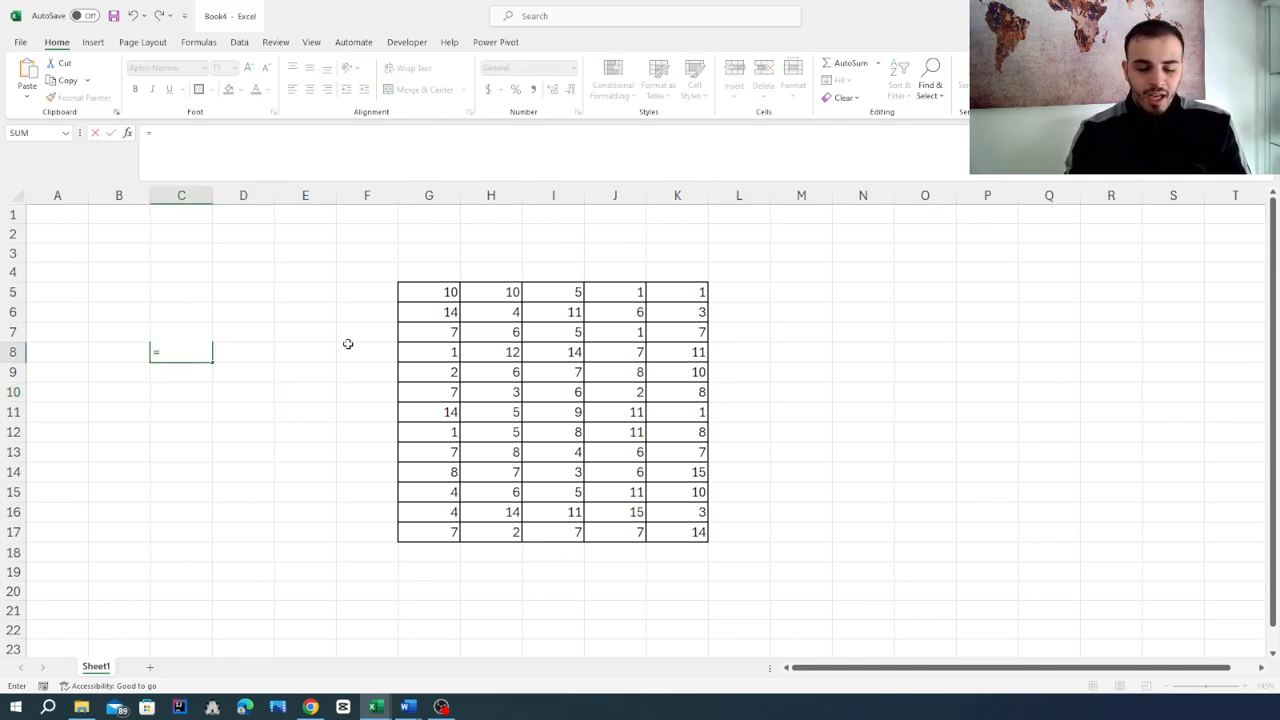
type("s")
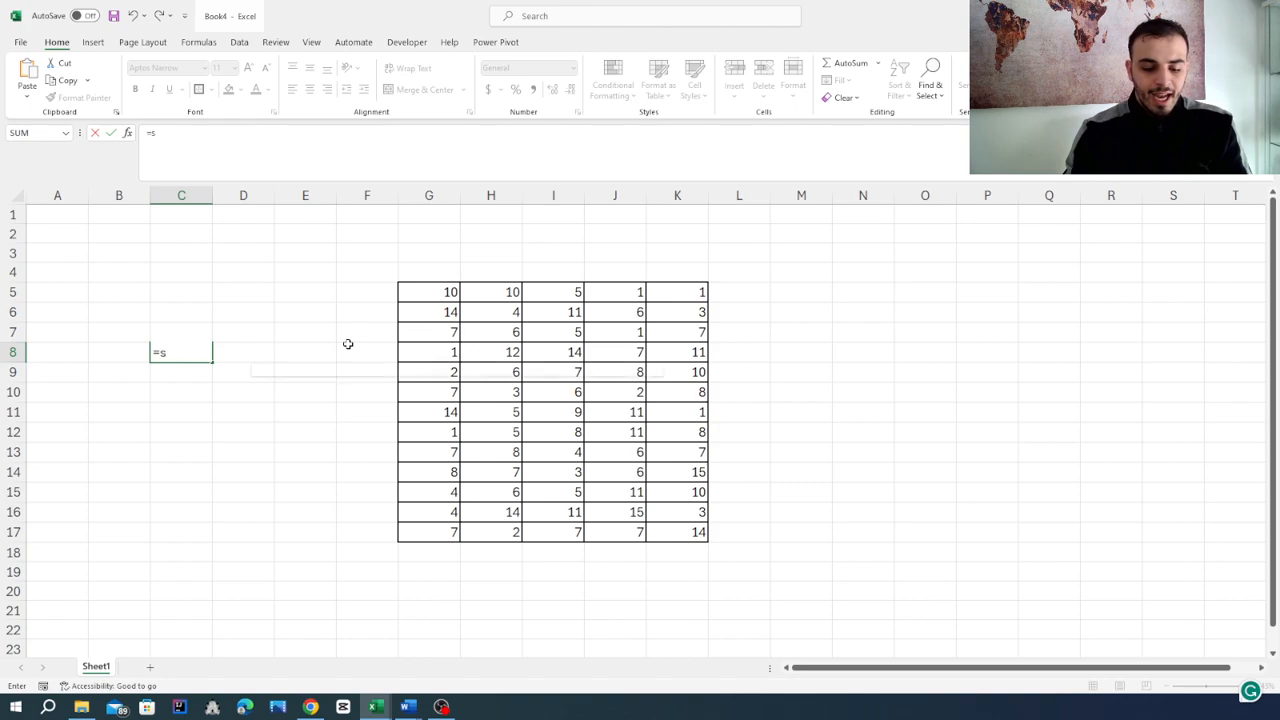
type("umif(")
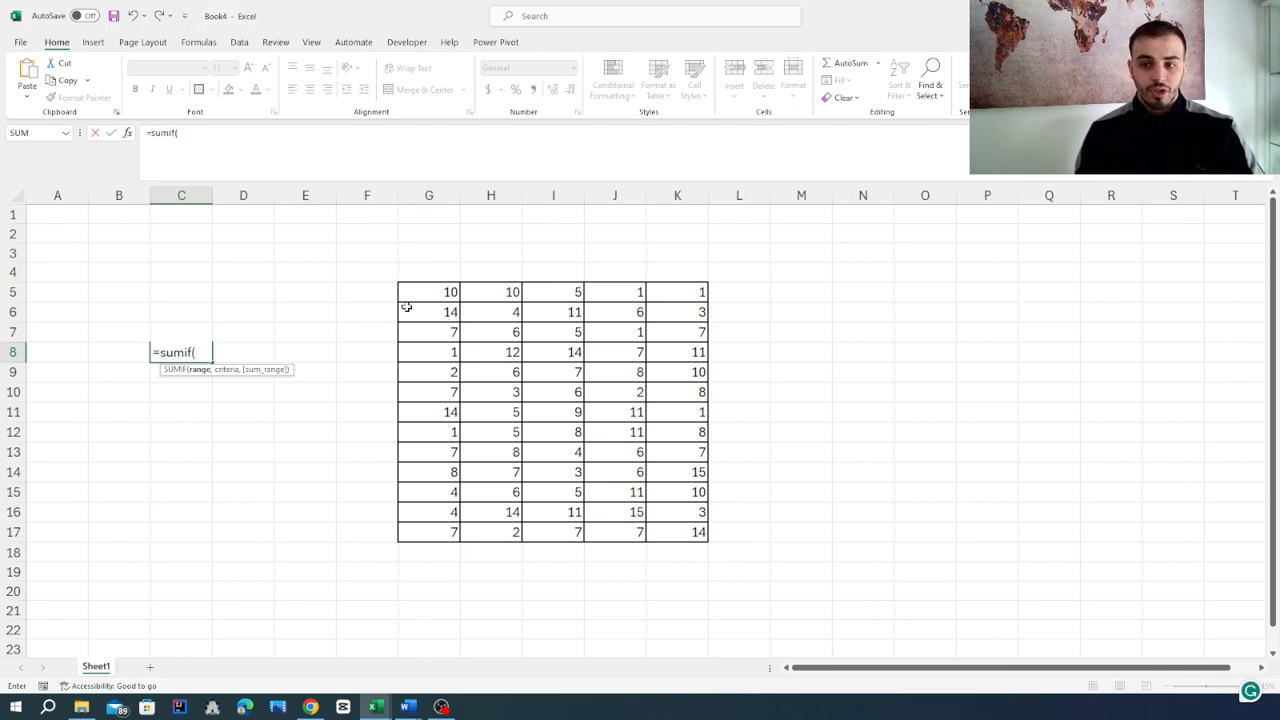
left_click_drag(414, 294, 677, 535)
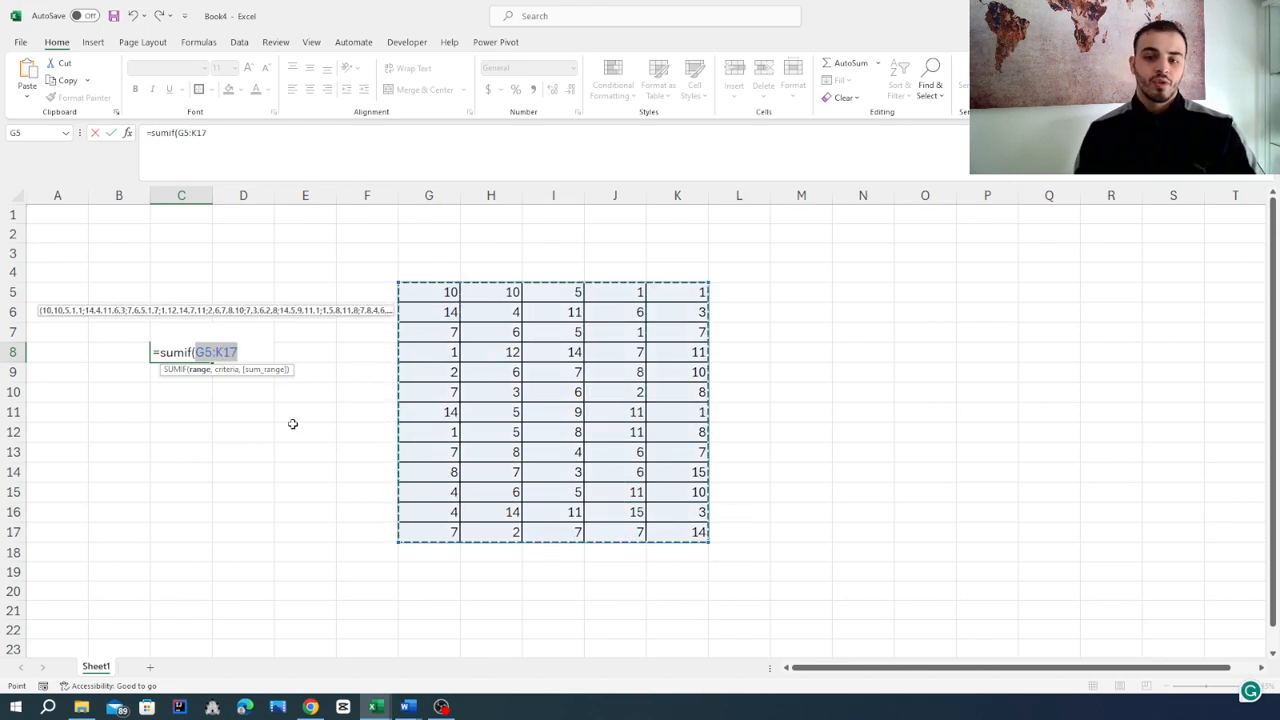
type(",")
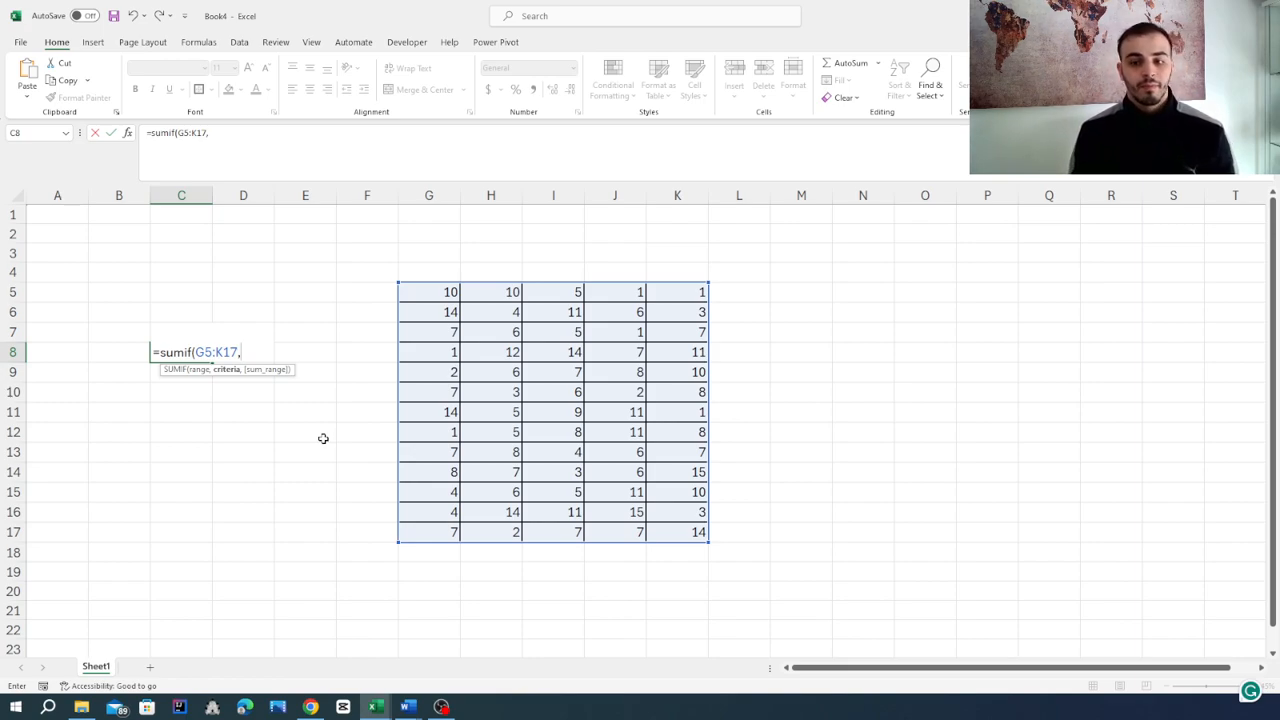
type(">10")
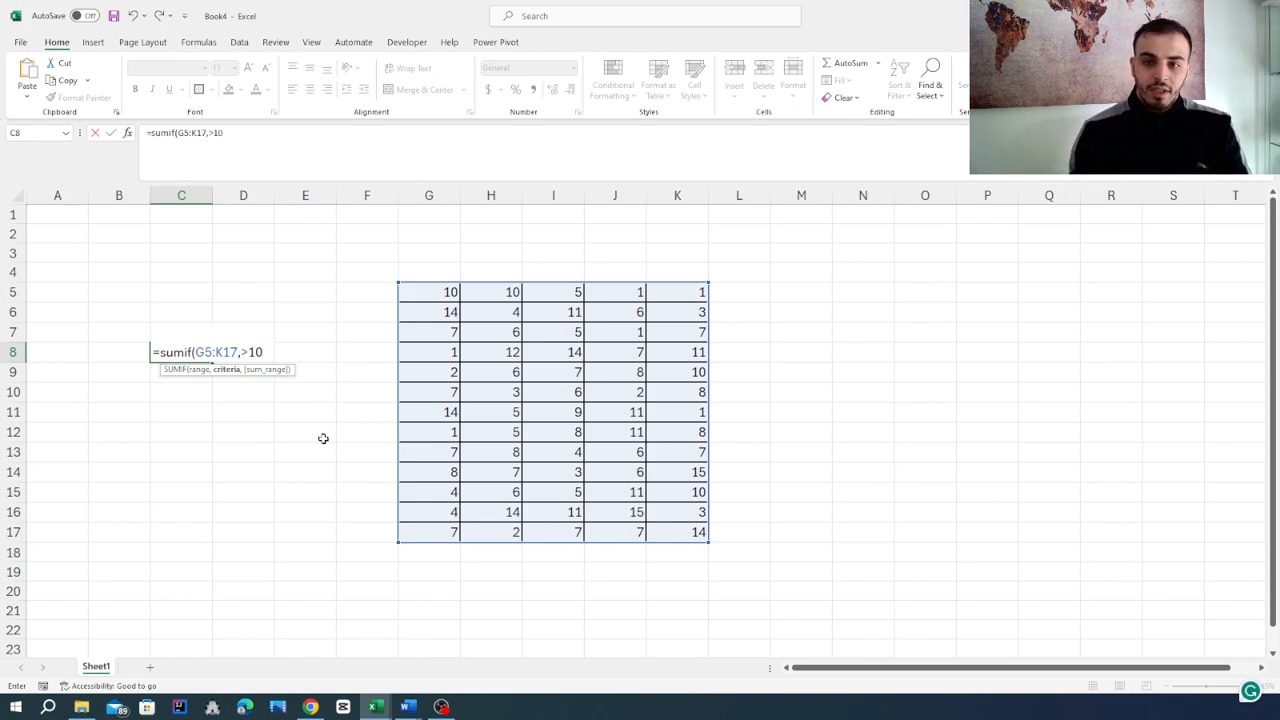
left_click(242, 353)
type("\">10\")")
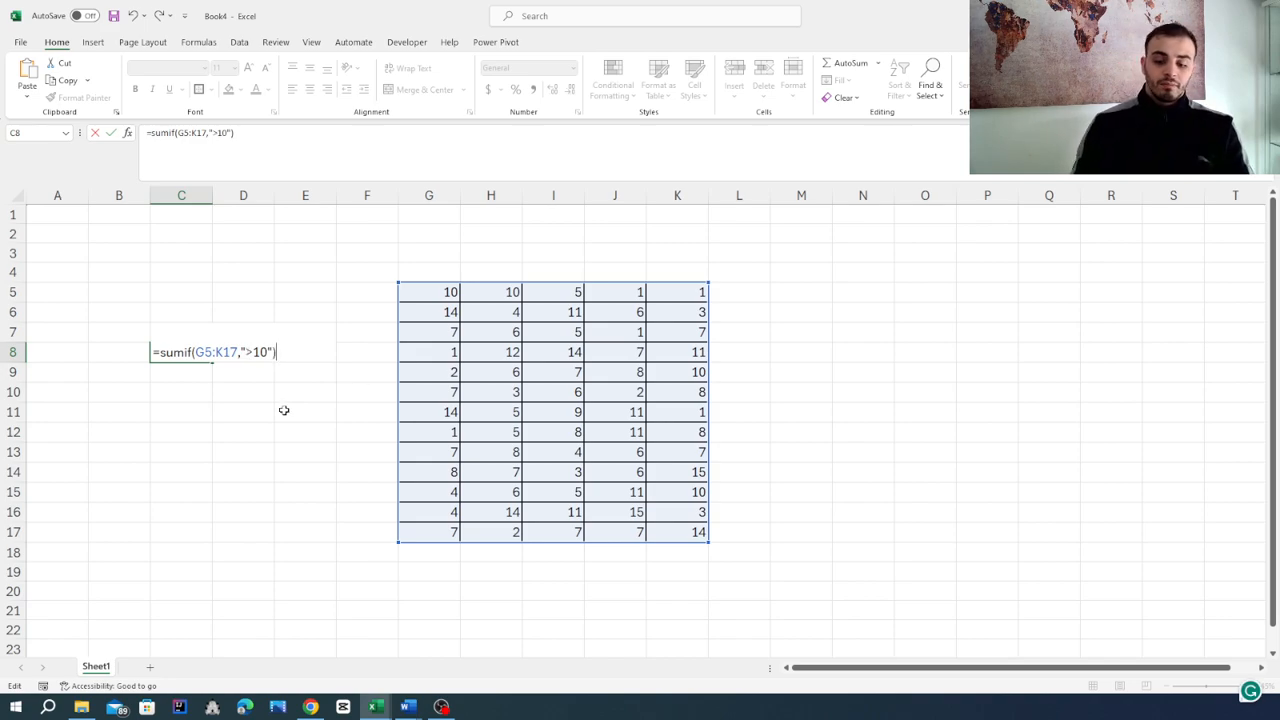
key("Return")
Recalculate the sheet to regenerate the random table values and reselect the SUMIF cell C8.
left_click(175, 351)
left_click(198, 451)
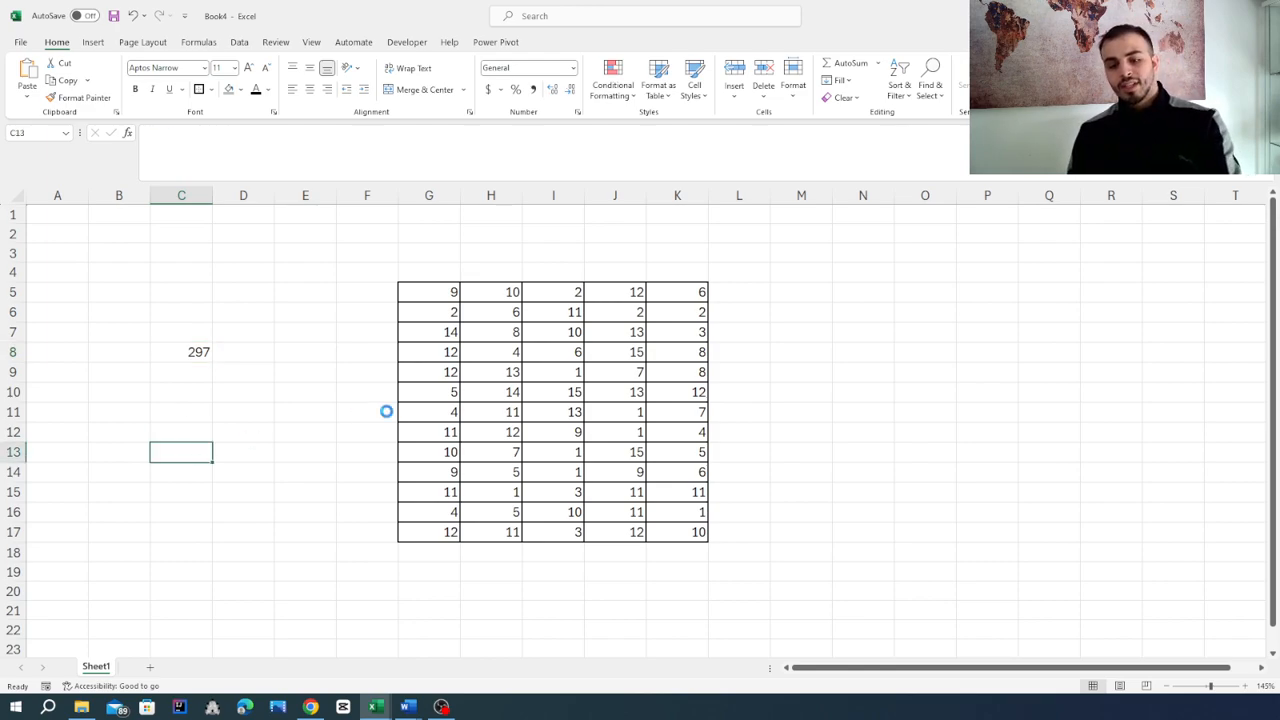
key("F9")
left_click(172, 353)
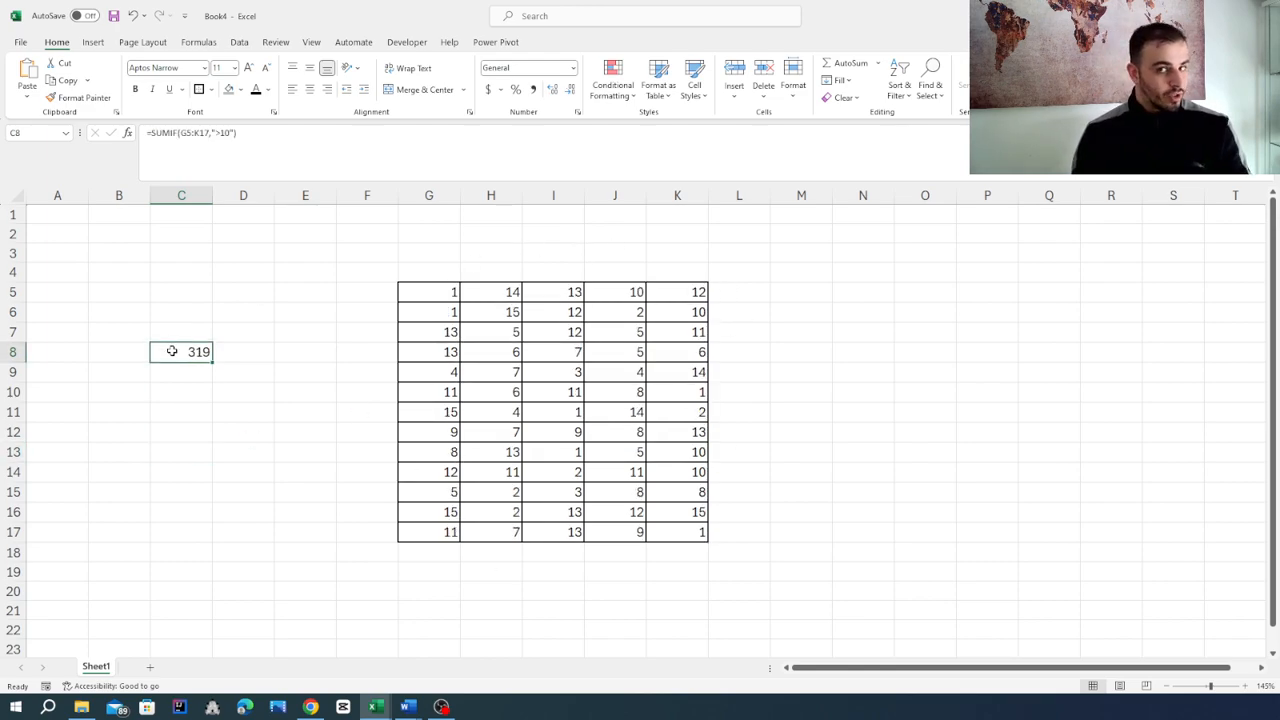
Change the SUMIF criterion in C8 from greater than 10 to ">2".
double_click(172, 356)
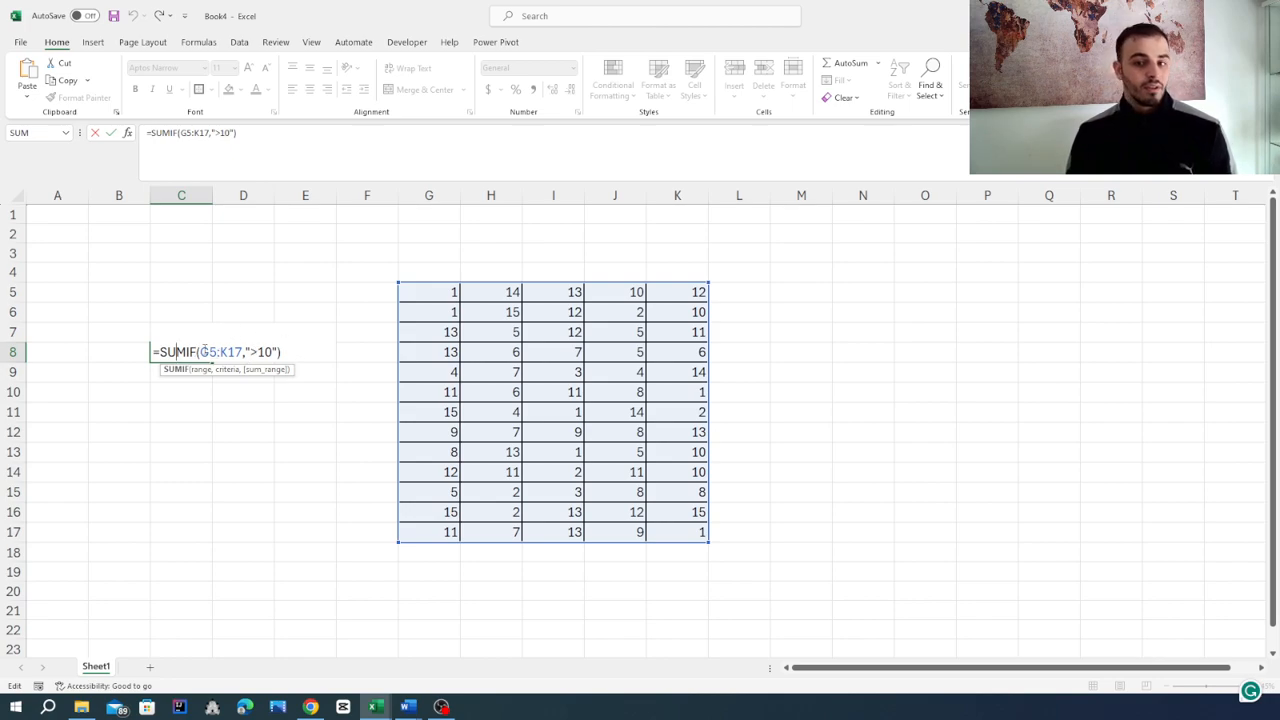
left_click(266, 352)
key("BackSpace")
key("BackSpace")
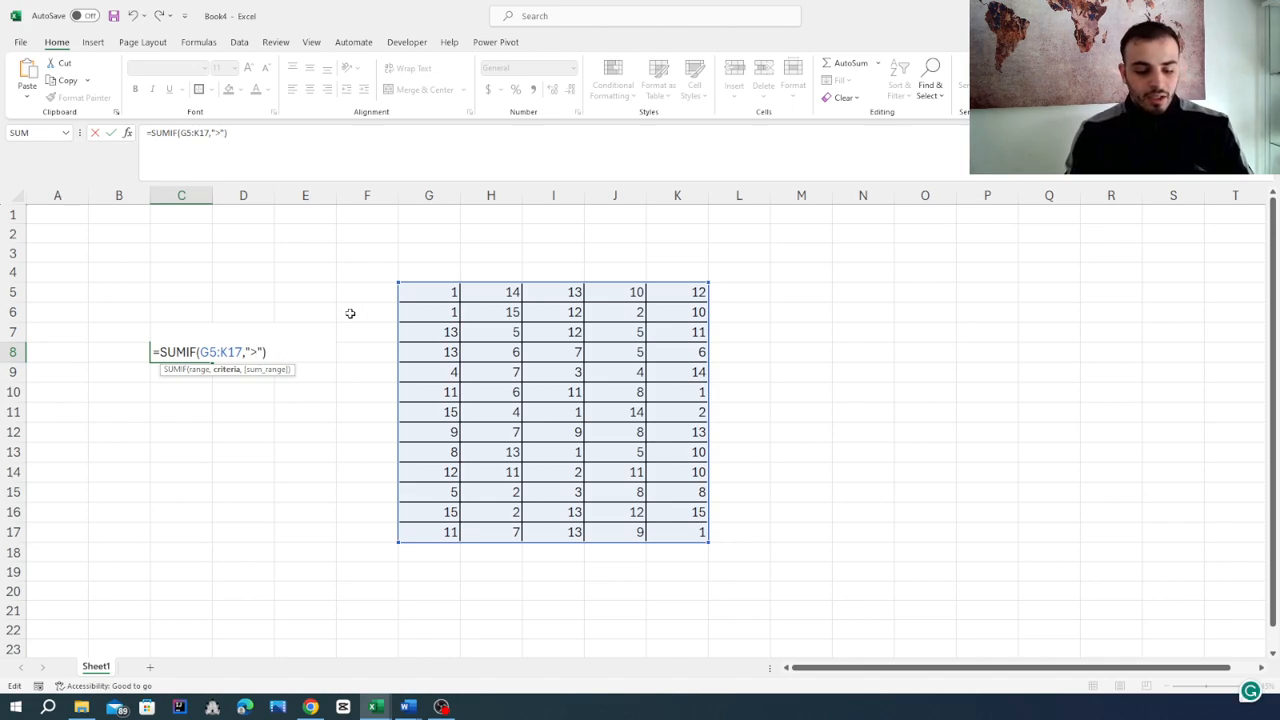
type("2")
key("Return")
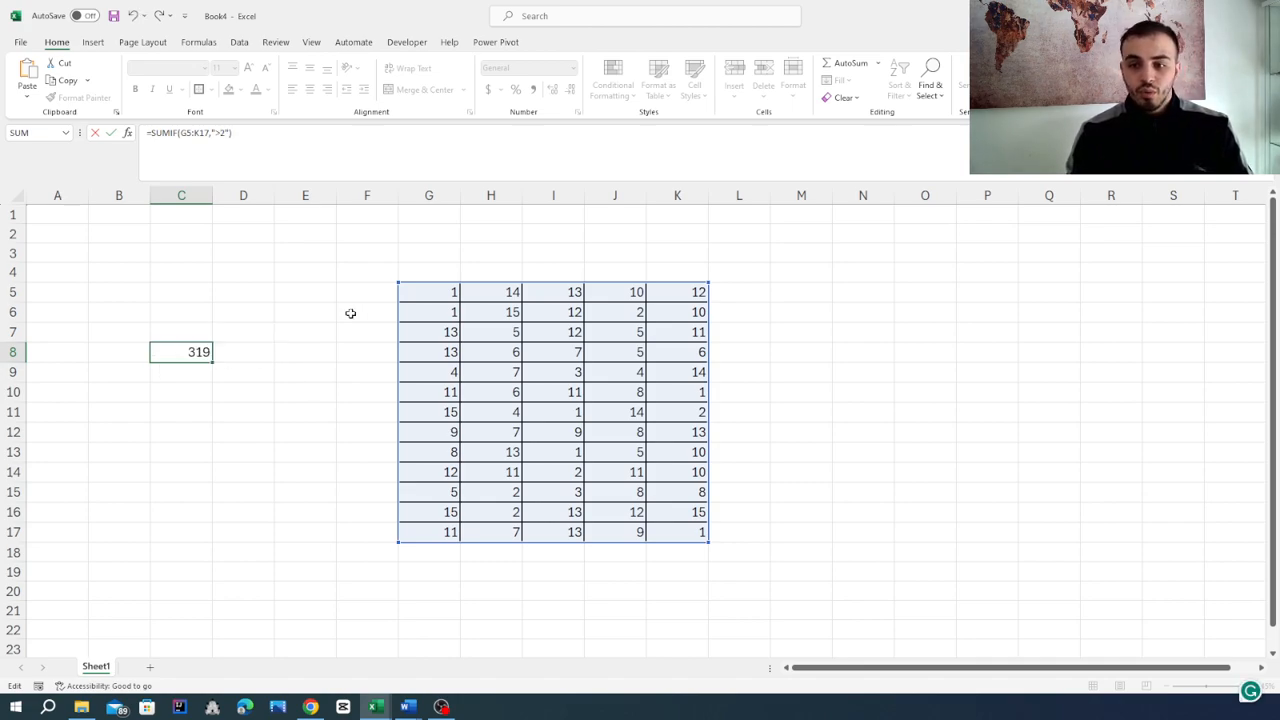
Recalculate the sheet twice to regenerate the random values.
left_click(305, 359)
key("F9")
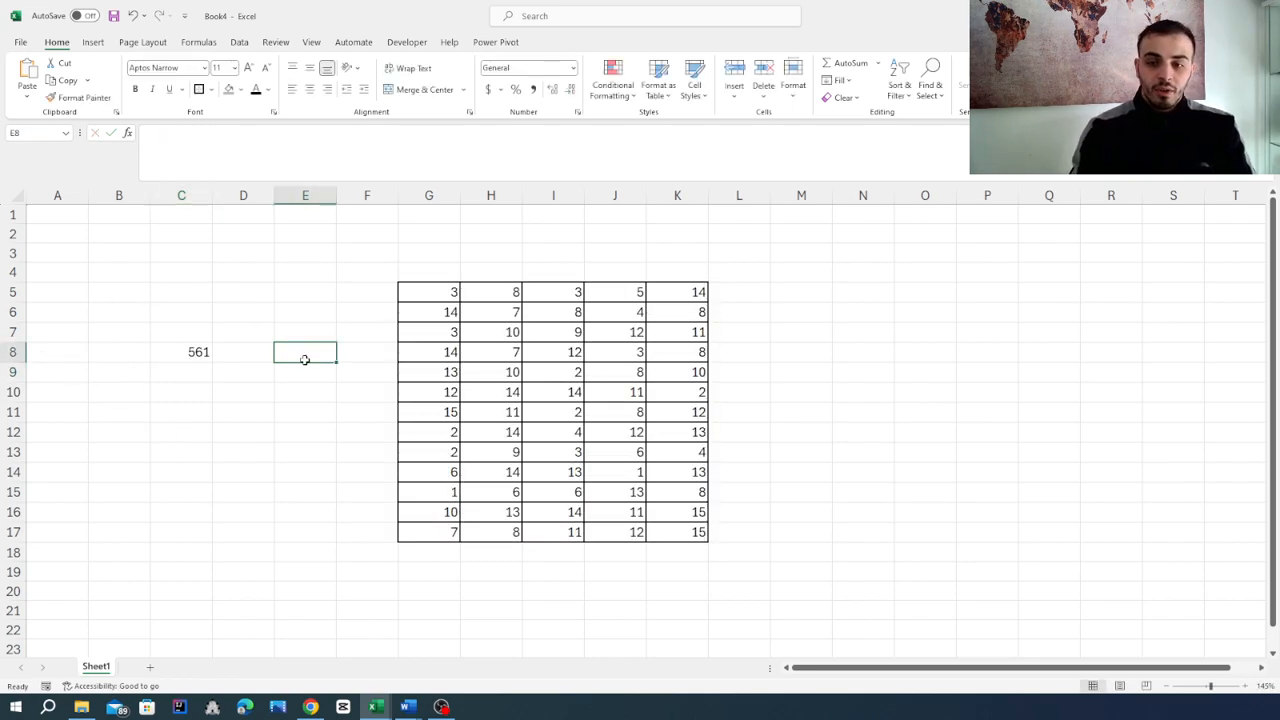
key("F9")
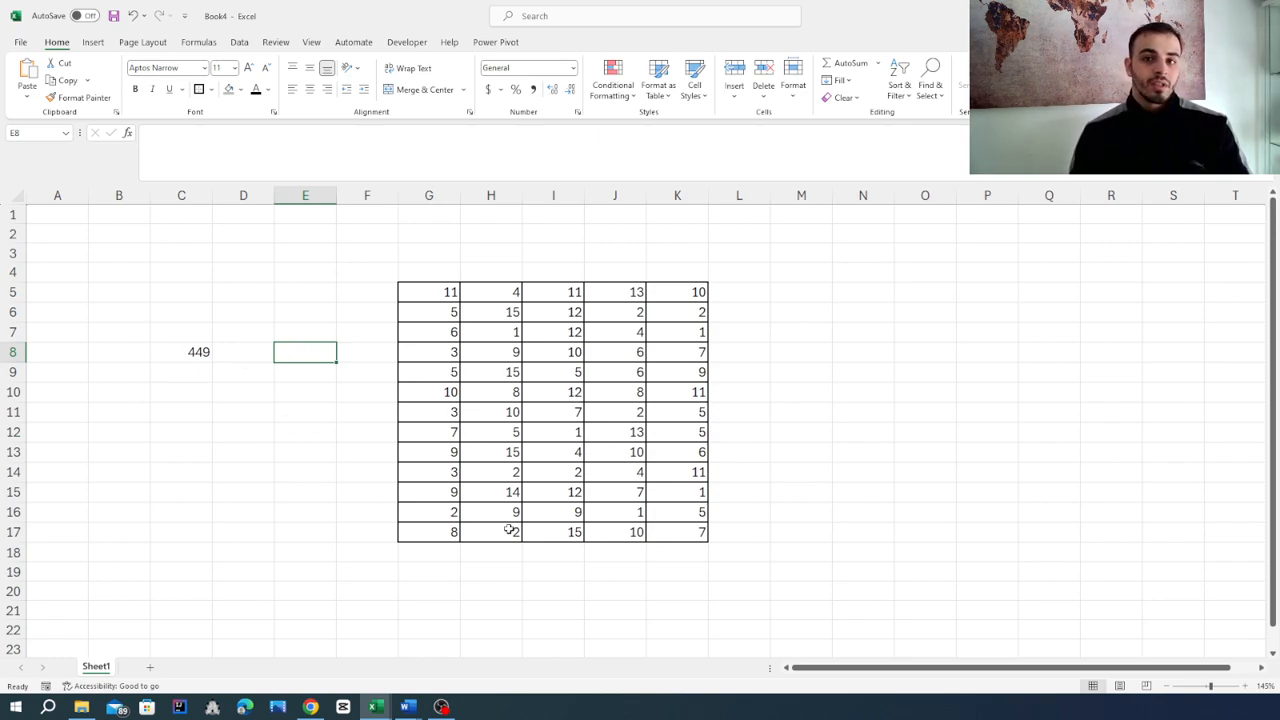
Change the SUMIF range in C8 to J14:K17.
left_click(184, 356)
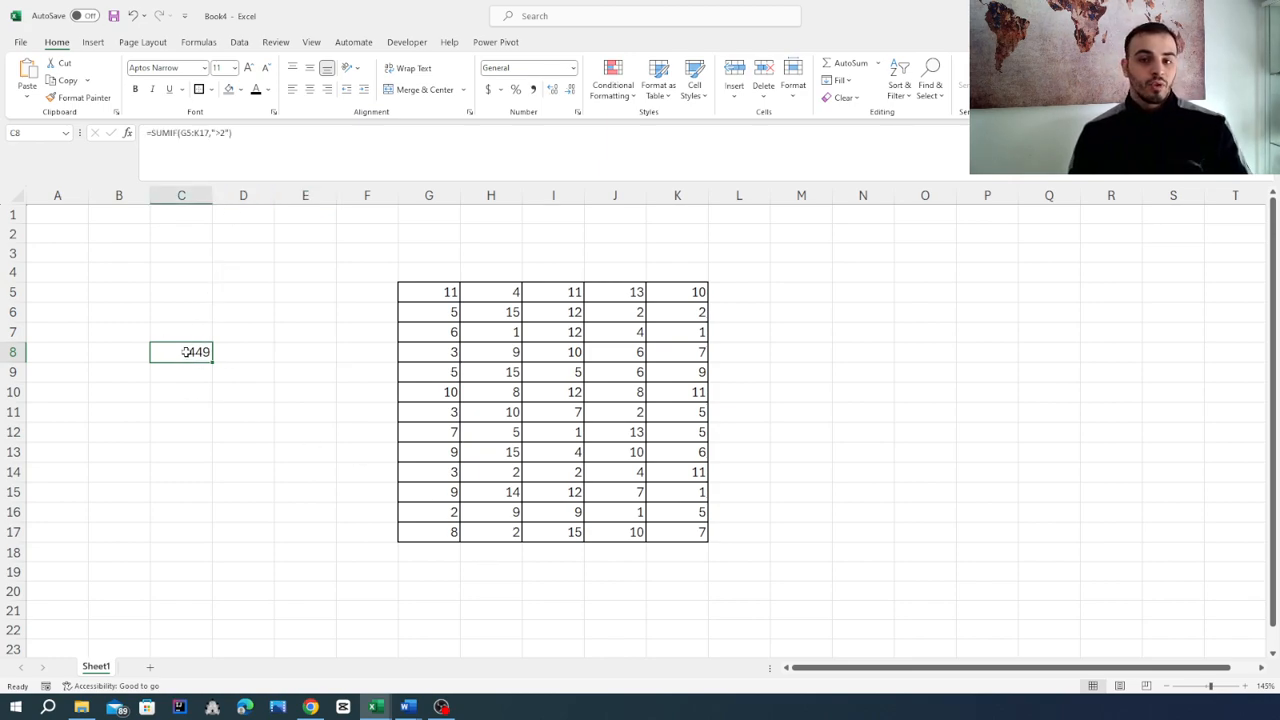
double_click(185, 354)
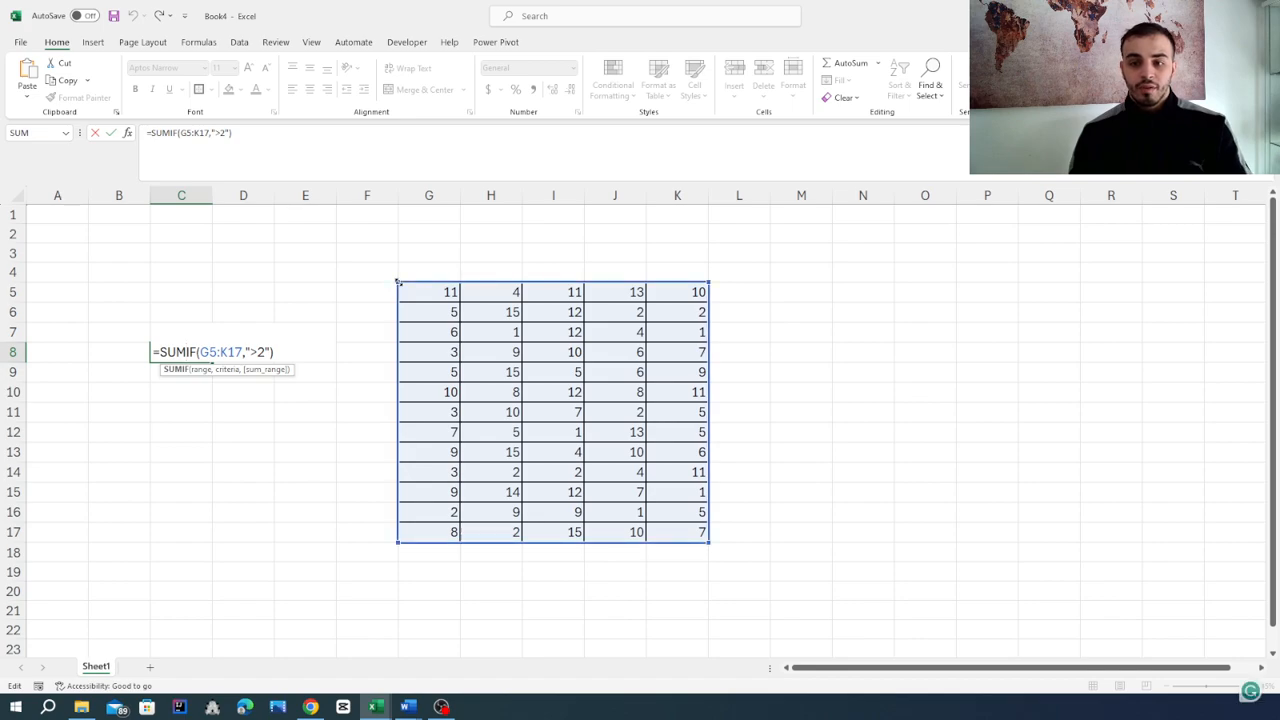
left_click_drag(398, 282, 630, 472)
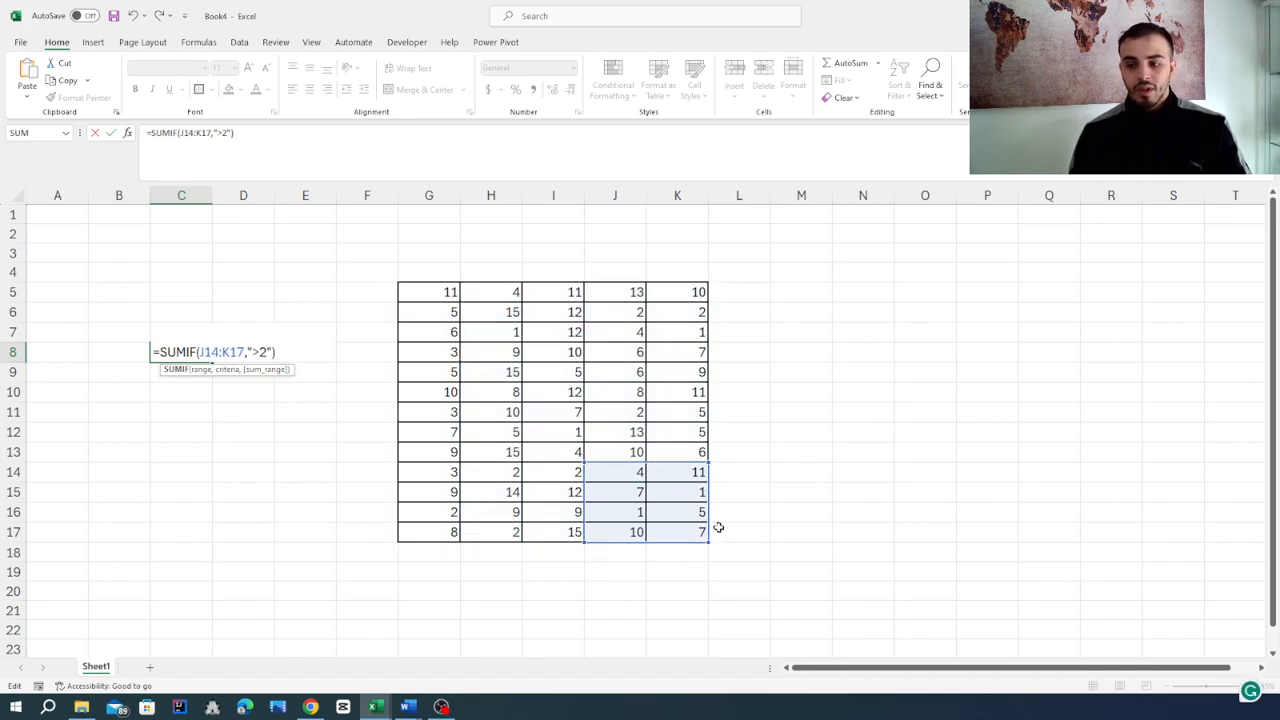
key("Return")
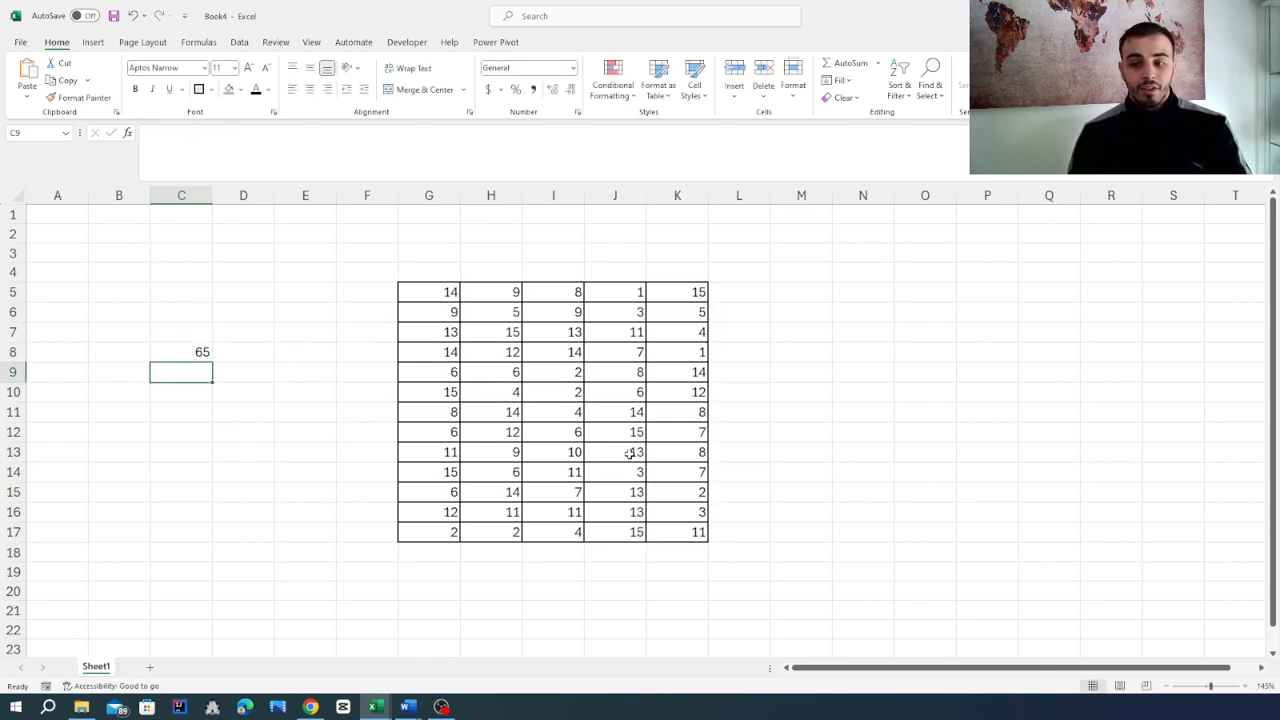
Reopen the formula in C8 and confirm it without changes to recalculate.
left_click(193, 353)
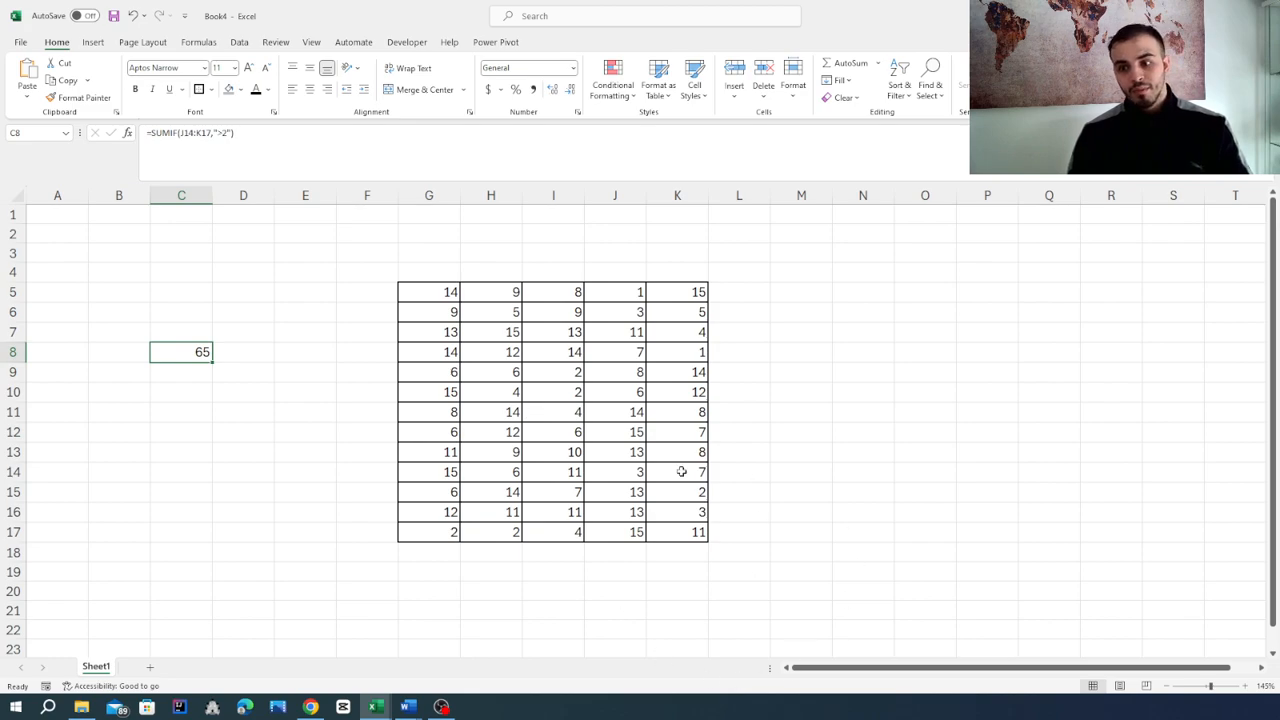
double_click(185, 355)
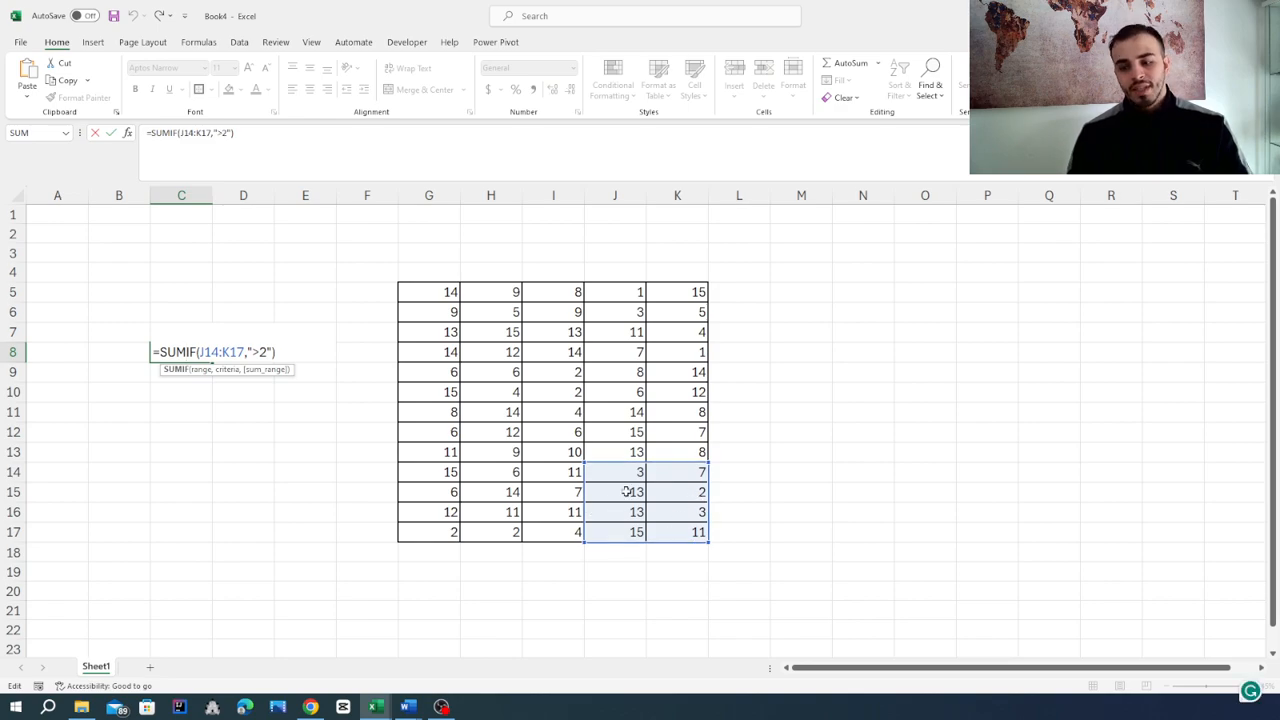
key("Return")
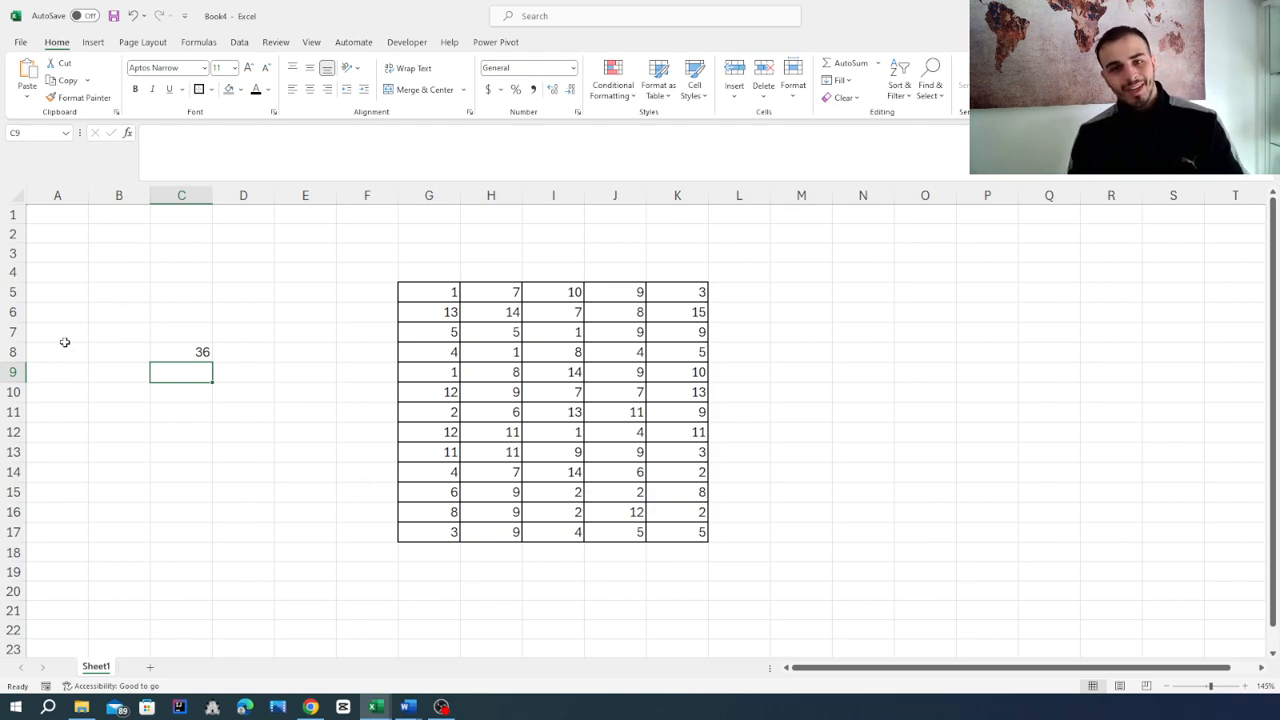
Edit C8's SUMIF to use the range G5:K17 and the criterion "<2".
left_click(164, 351)
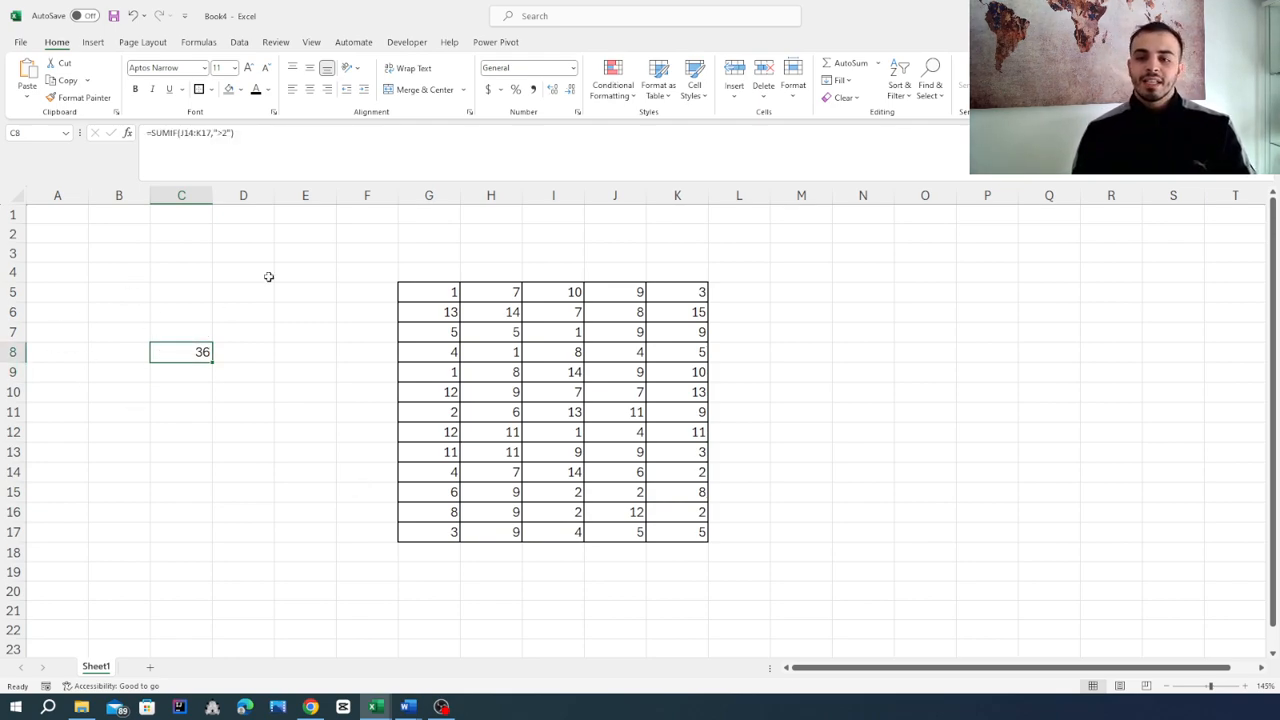
double_click(182, 346)
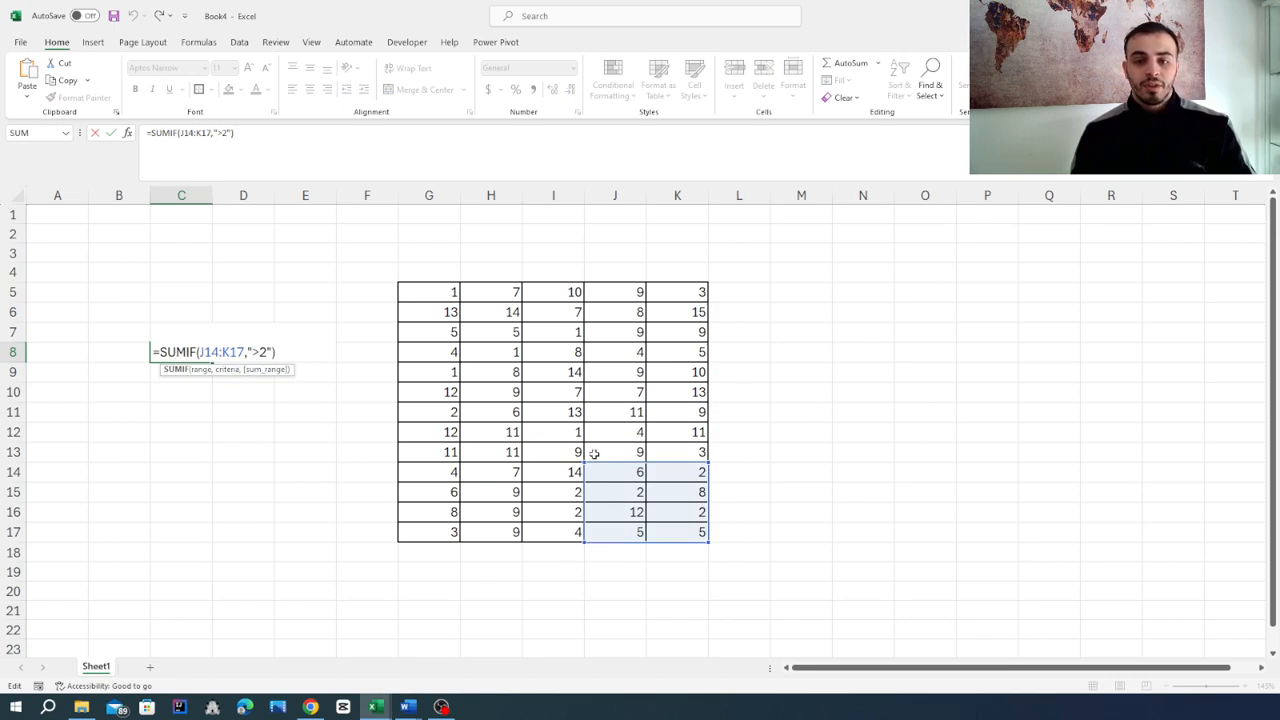
left_click_drag(584, 462, 396, 287)
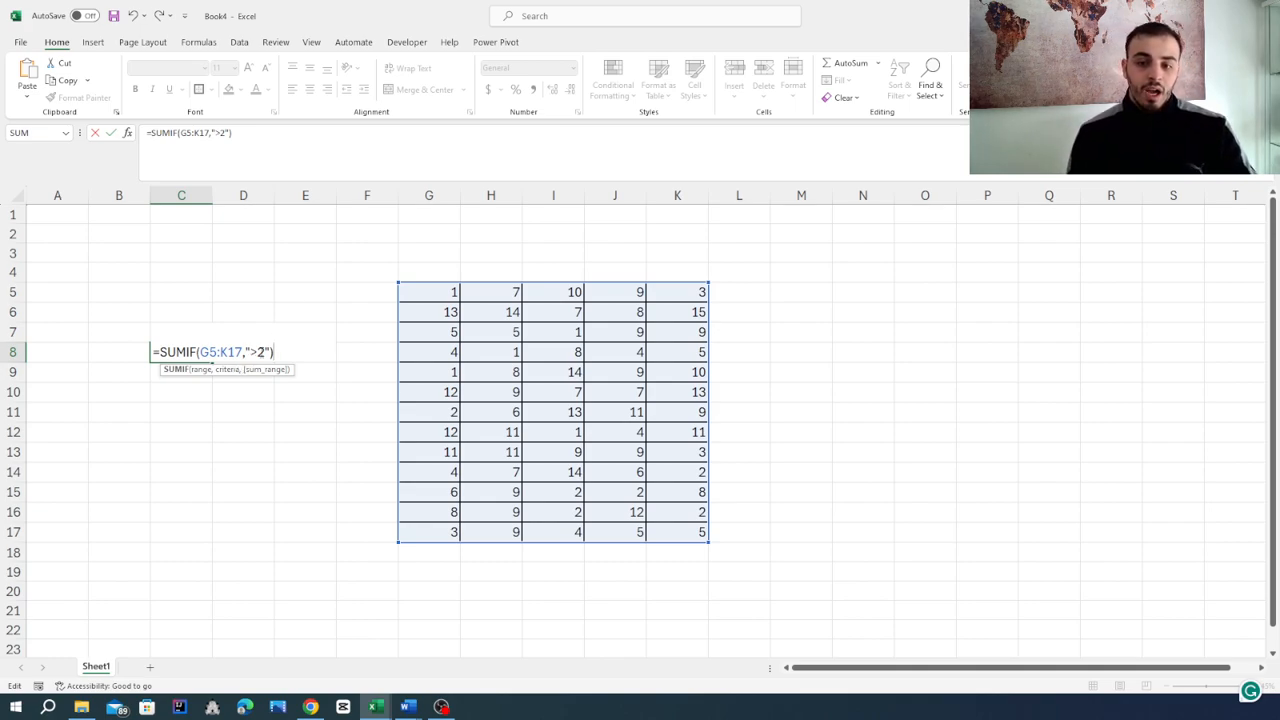
key("Left")
key("Left")
key("Left")
key("BackSpace")
type("<")
key("Return")
left_click(267, 413)
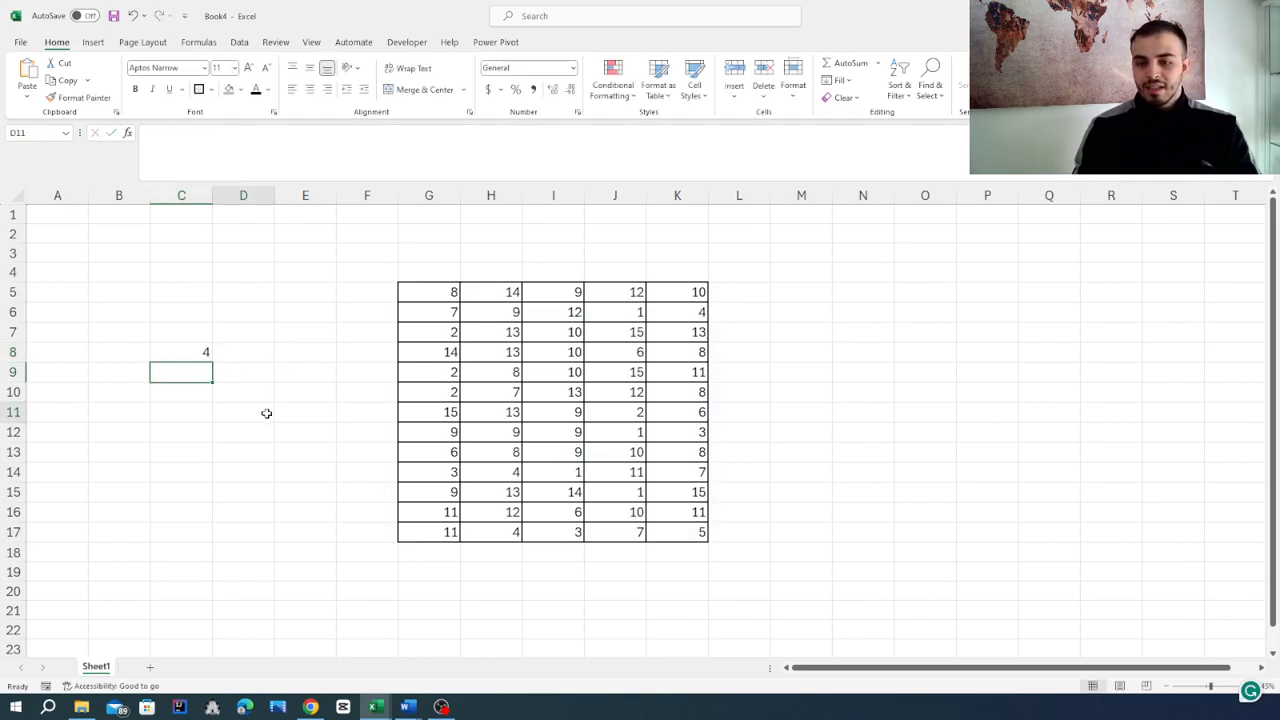
Recalculate the sheet twice and re-enter the SUMIF formula in C8 unchanged.
key("F9")
key("F9")
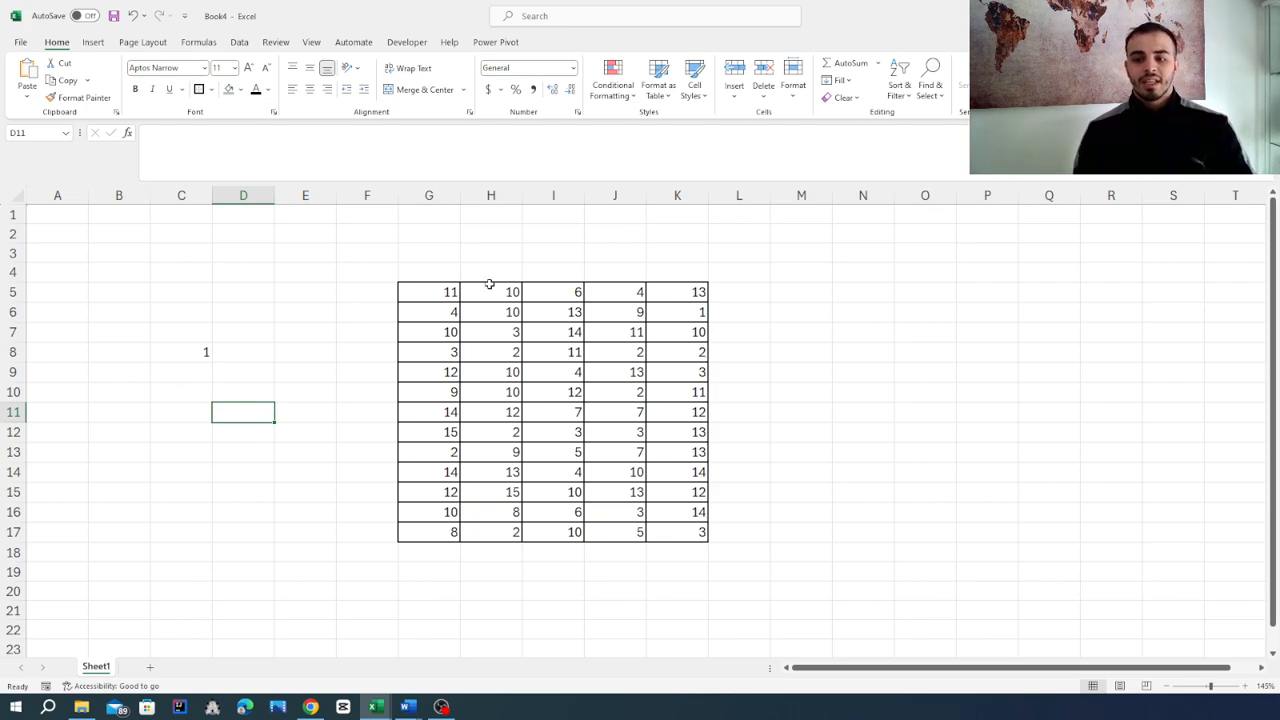
left_click(192, 348)
double_click(191, 344)
double_click(191, 351)
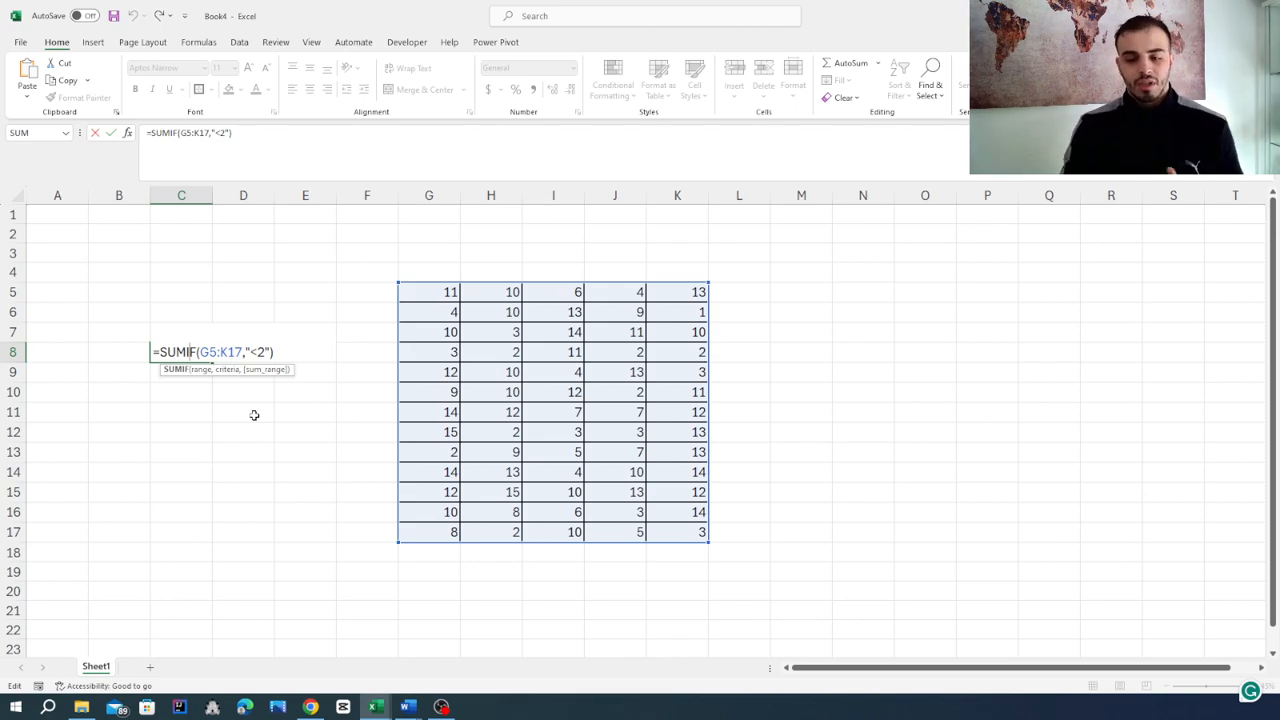
key("Return")
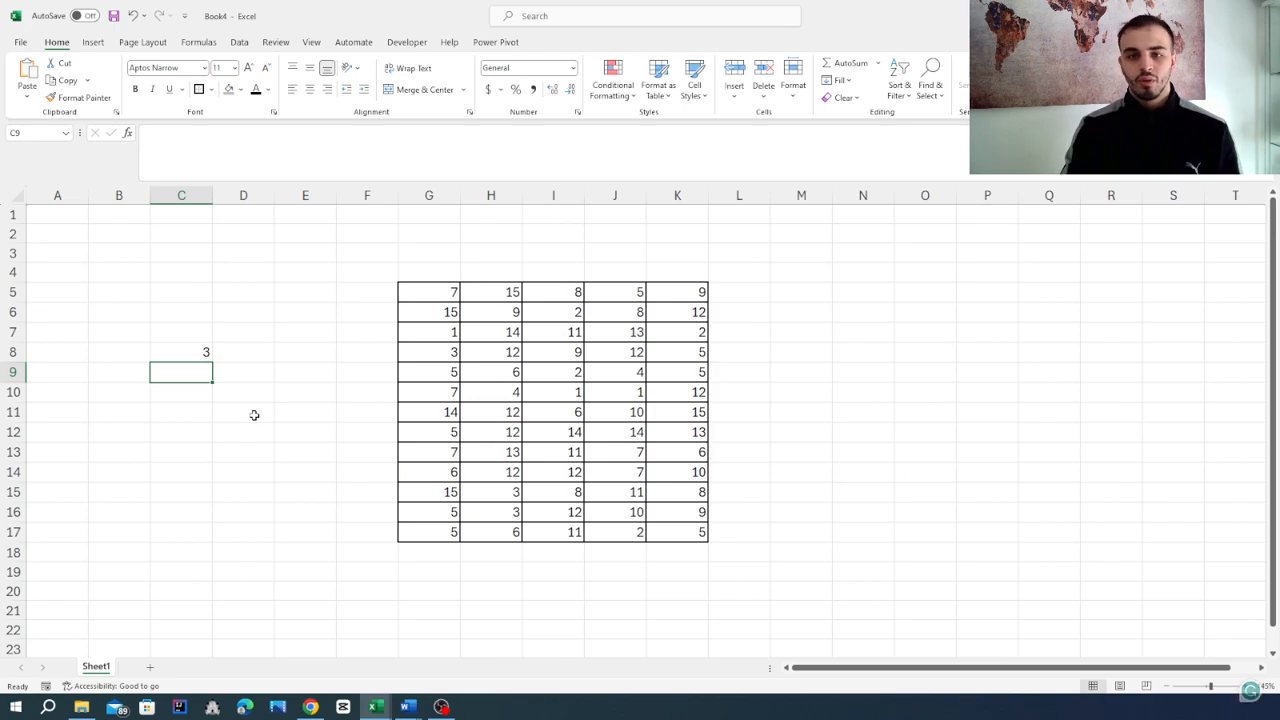